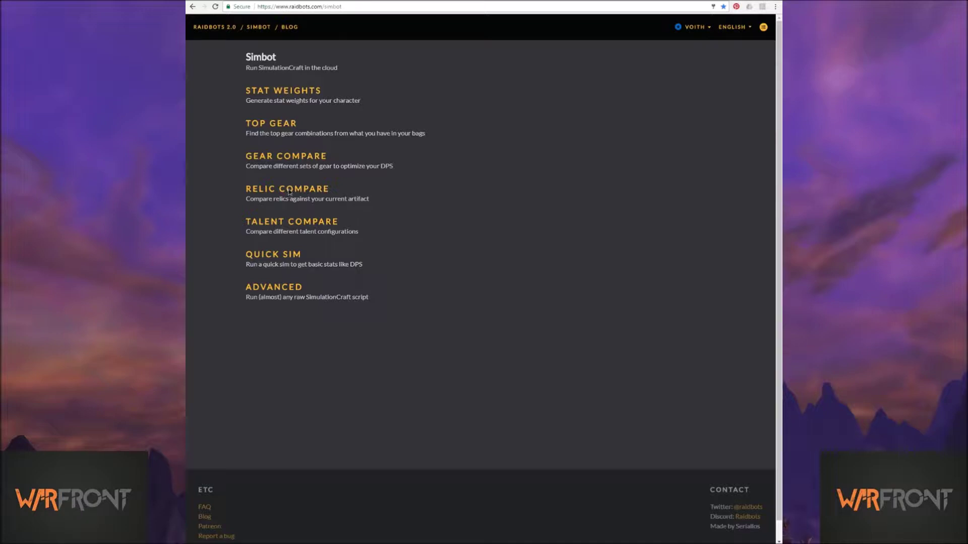
Open Relic Compare and highlight the artifact line in the pasted SimC addon text
click(289, 192)
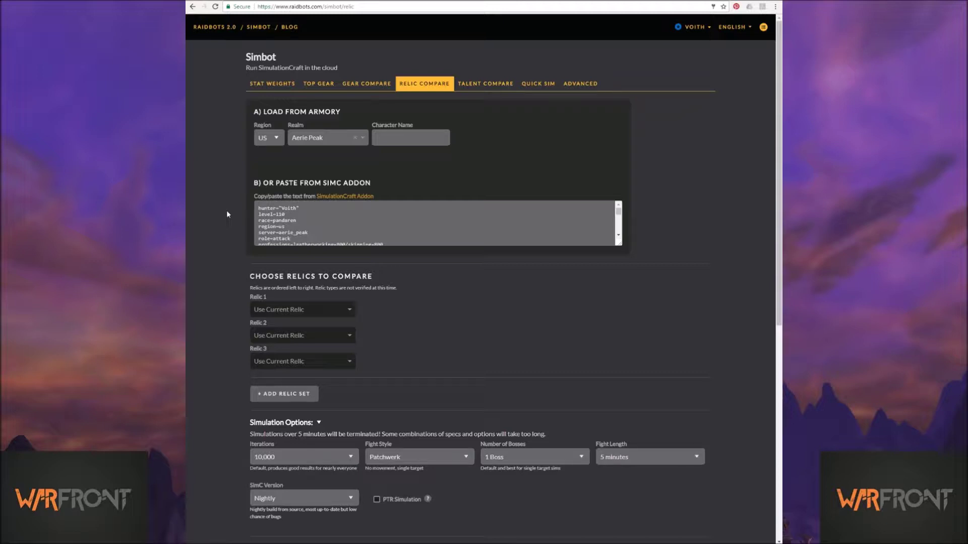
scroll(315, 212, down, 1)
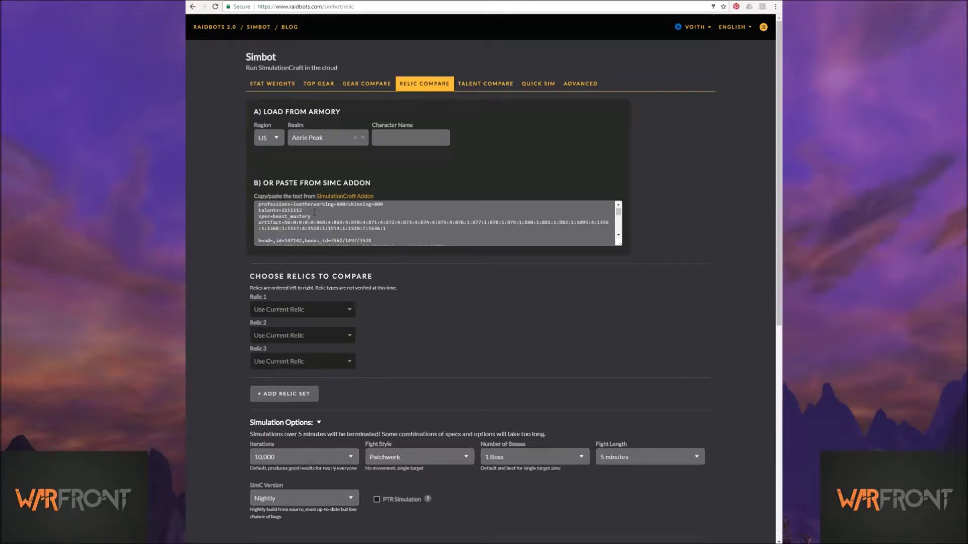
drag(259, 222, 377, 232)
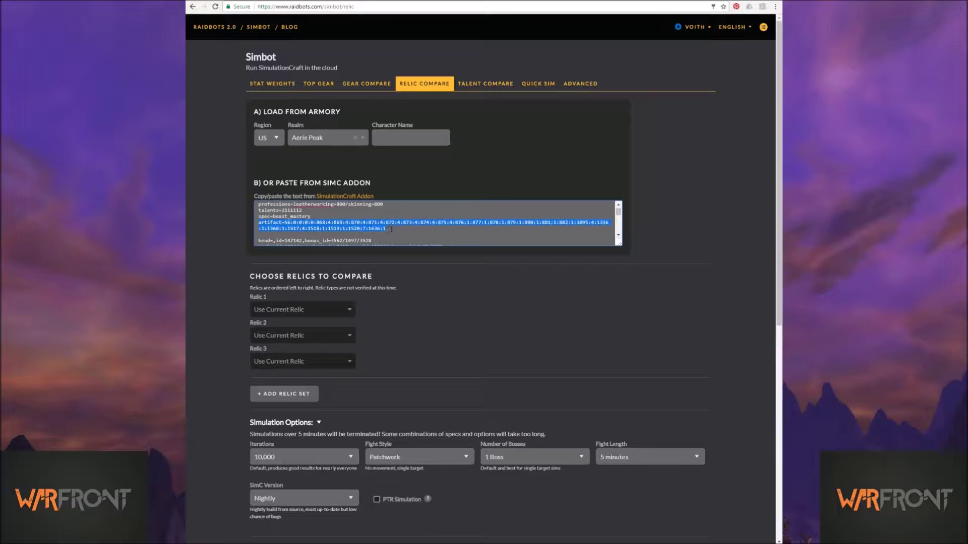
click(233, 226)
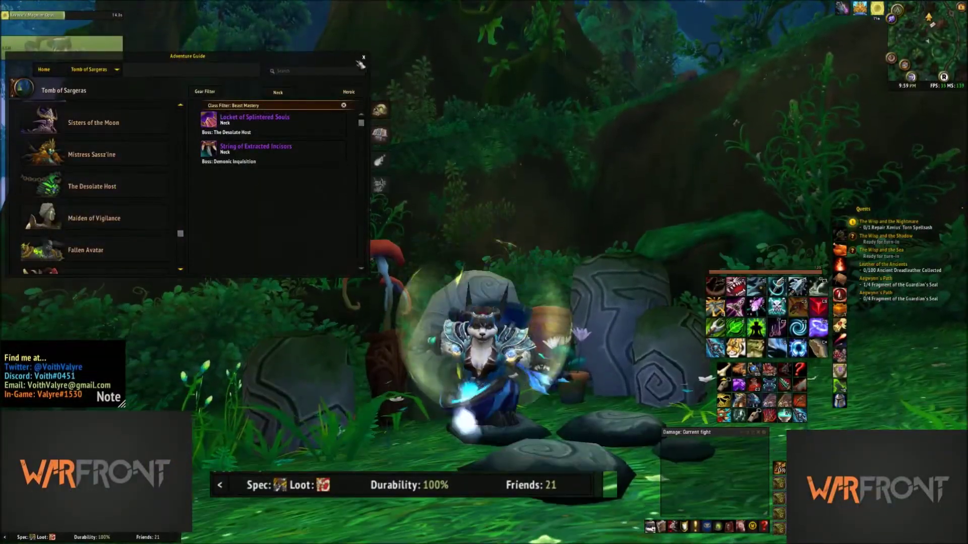
Switch to World of Warcraft and inspect the relics socketed in the equipped Titanstrike artifact, closing the windows when done
key(Escape)
click(653, 526)
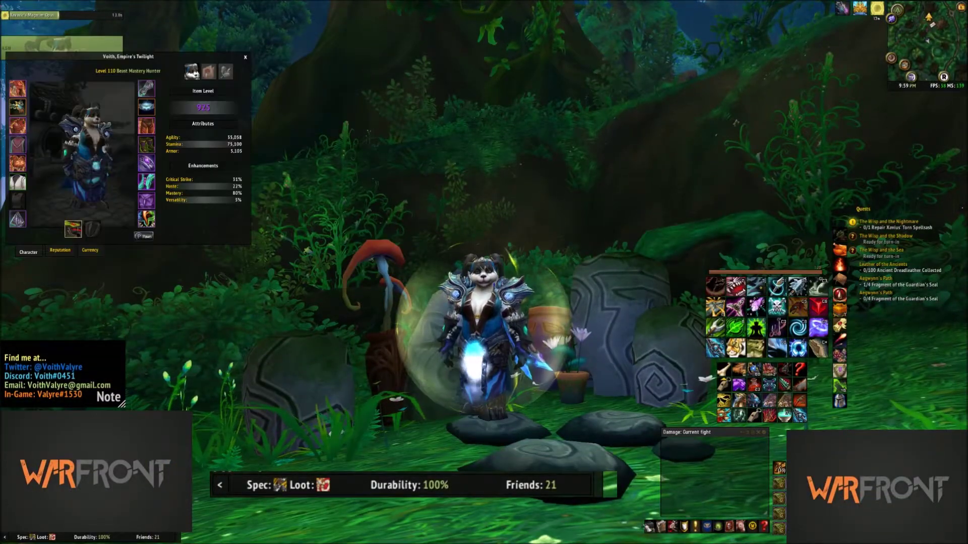
shift+right_click(73, 230)
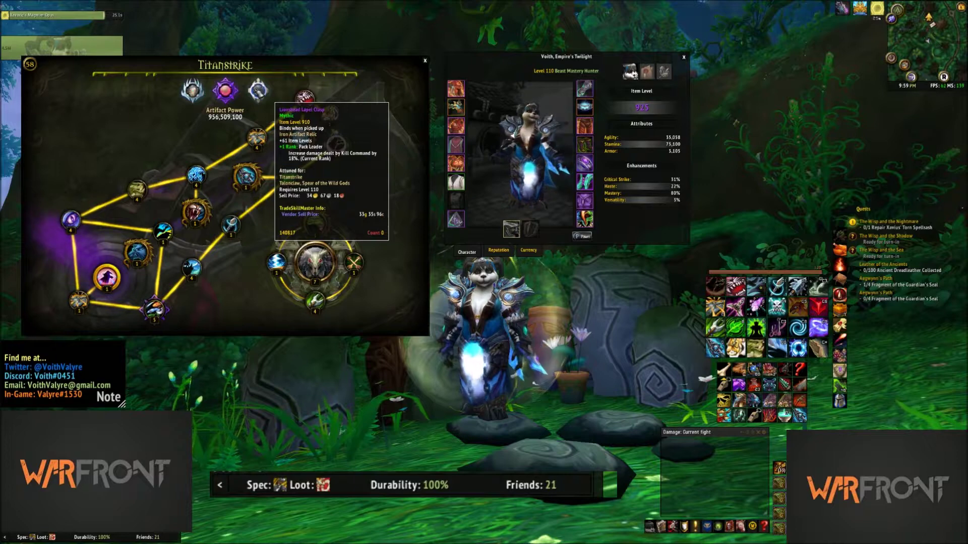
click(425, 61)
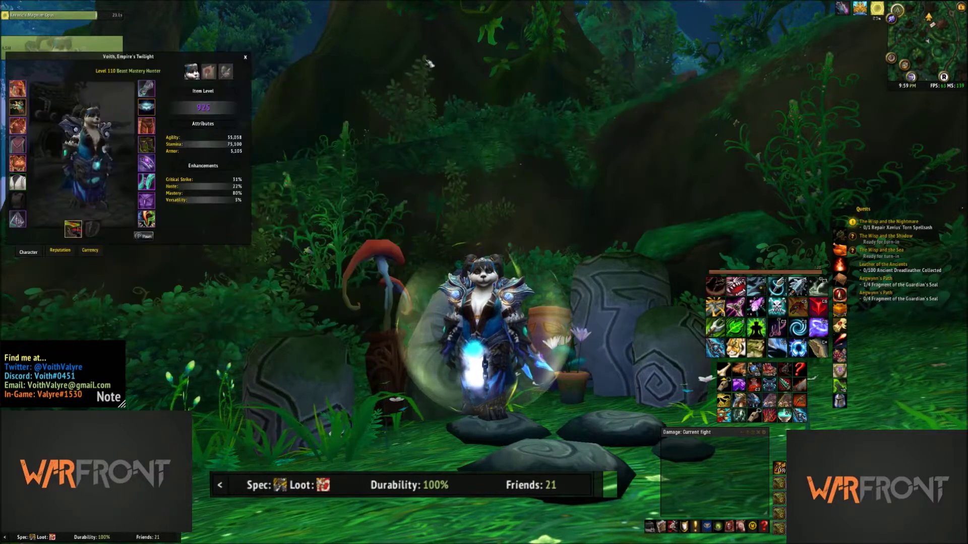
click(245, 57)
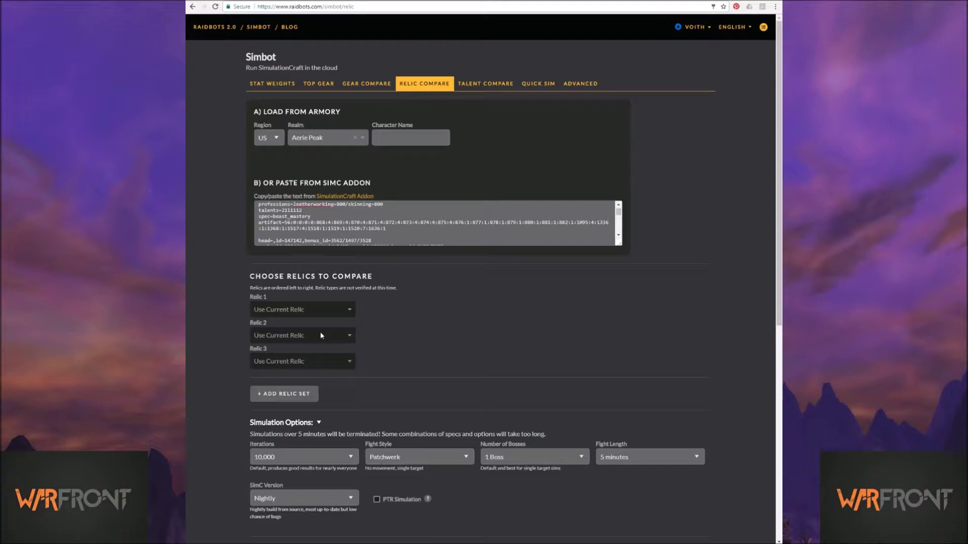
Back in Raidbots Relic Compare, set Relic 1 to Unfurling Origination at item level 915
click(313, 308)
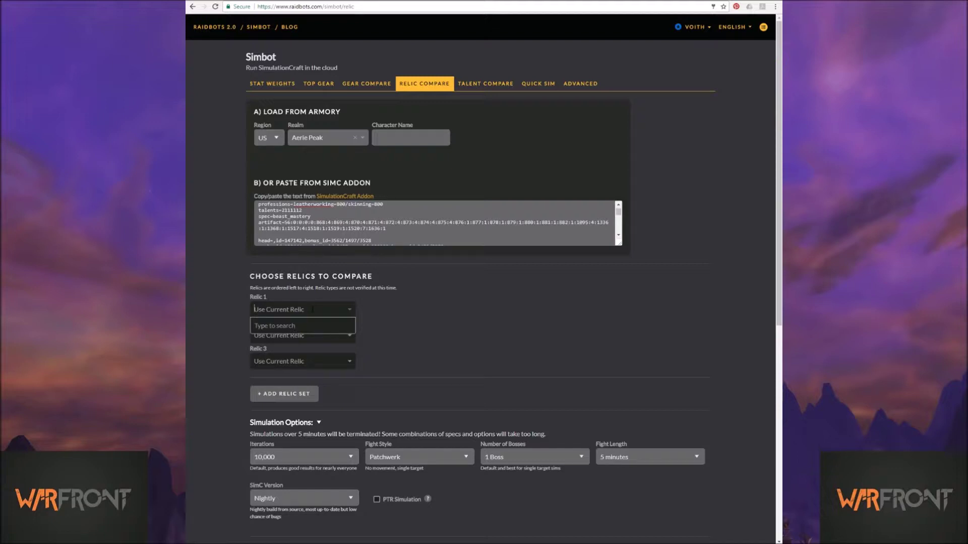
text(unfurling or)
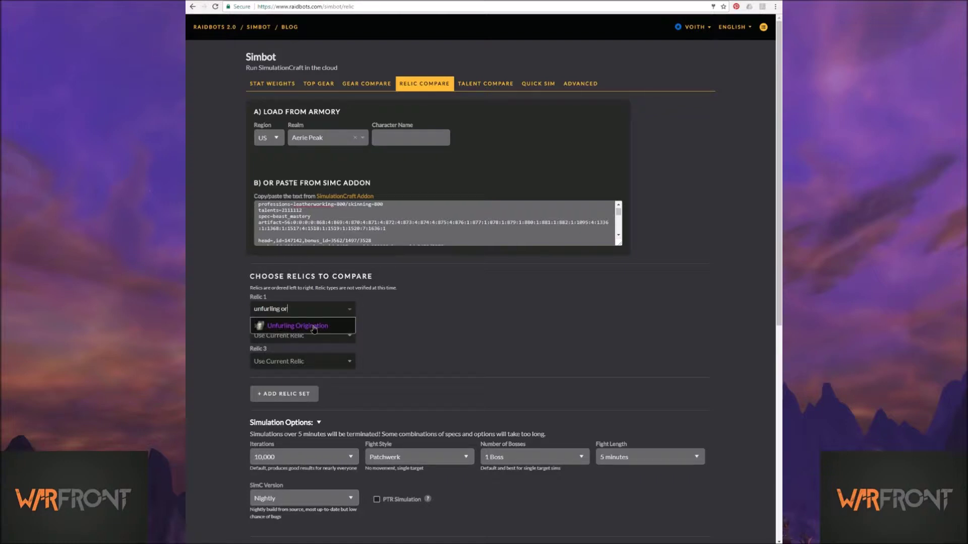
click(314, 328)
click(380, 308)
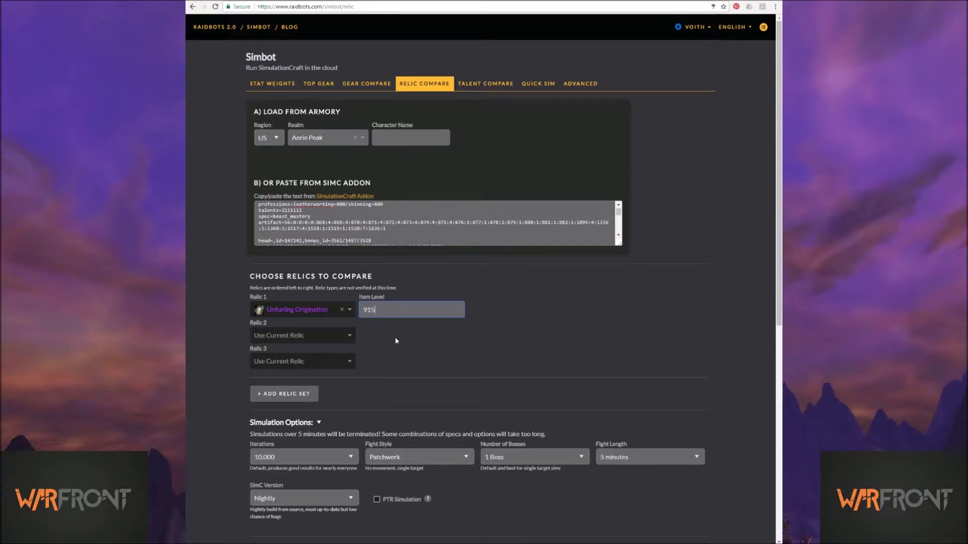
click(474, 310)
Set Relic 2 of the first set to Charred Hymnal of the Moon at item level 915
click(287, 335)
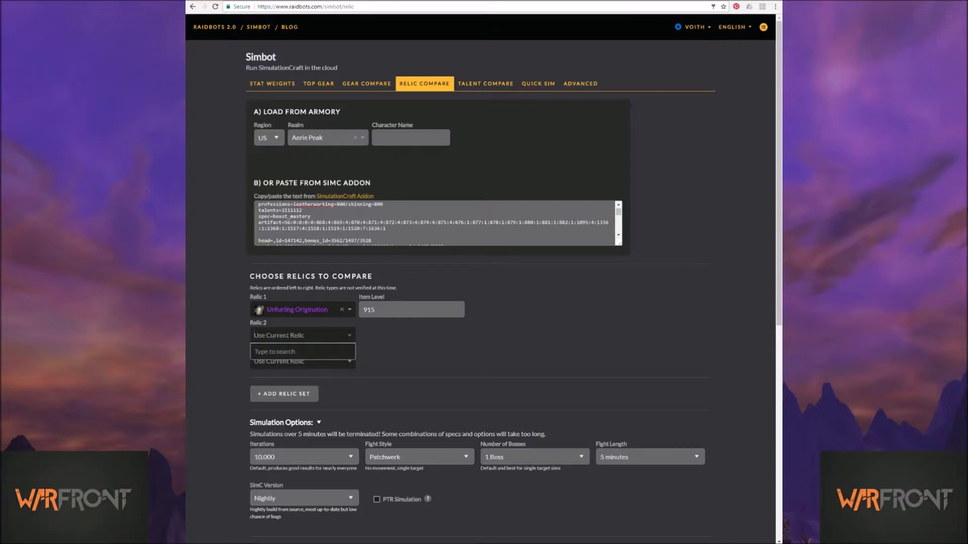
text(charred)
click(313, 352)
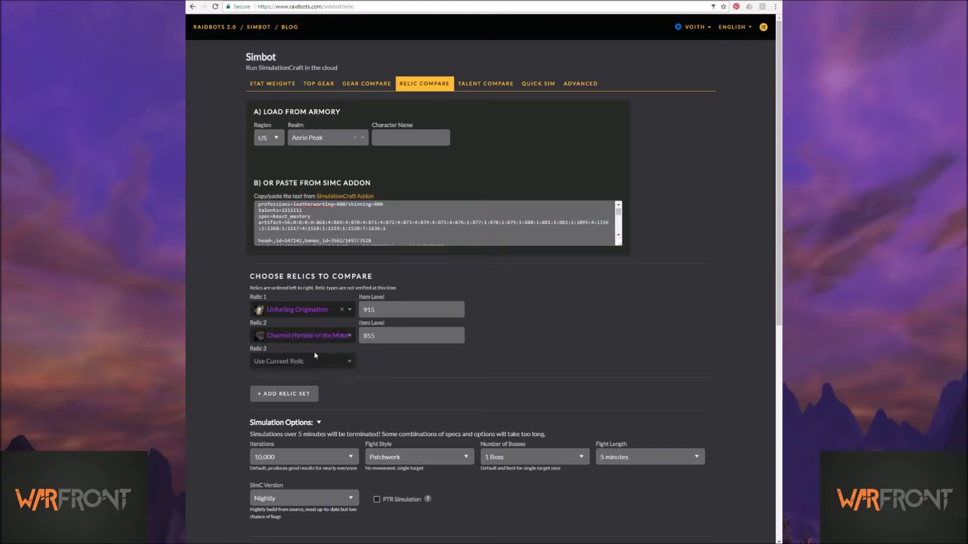
double_click(381, 335)
text(915)
Add a second relic set with only Relic 1 changed, to Unfurling Origination at item level 915
click(287, 393)
scroll(275, 384, down, 2)
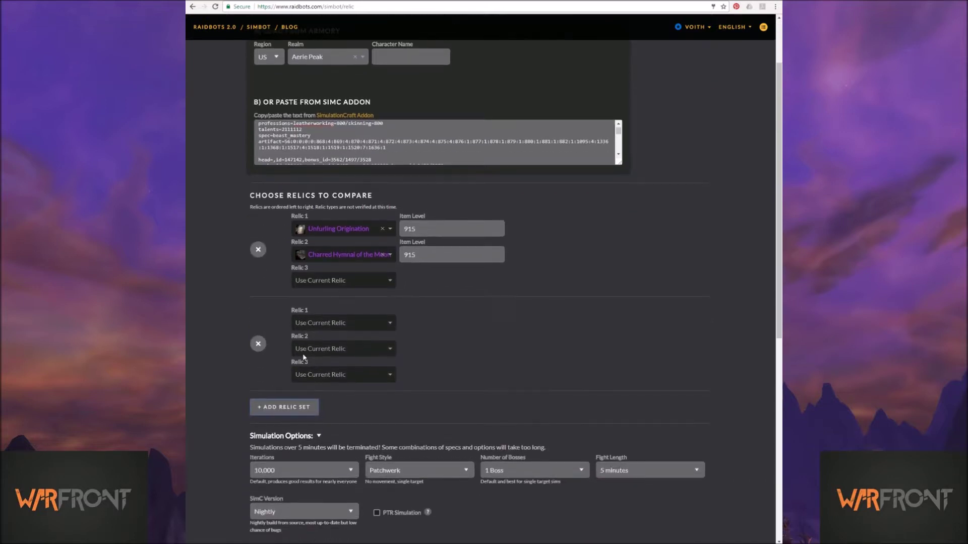
click(328, 324)
text(unfoo)
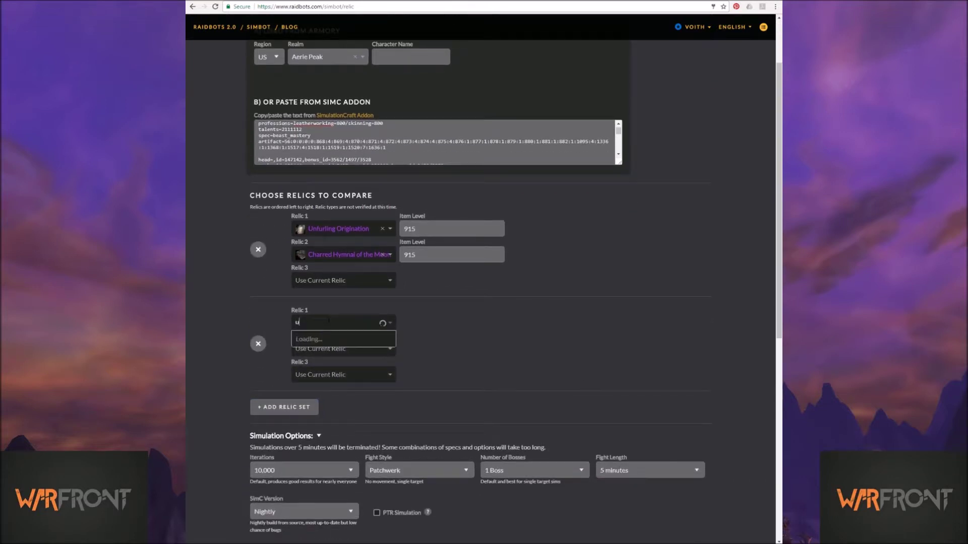
key(BackSpace)
key(BackSpace)
text(url)
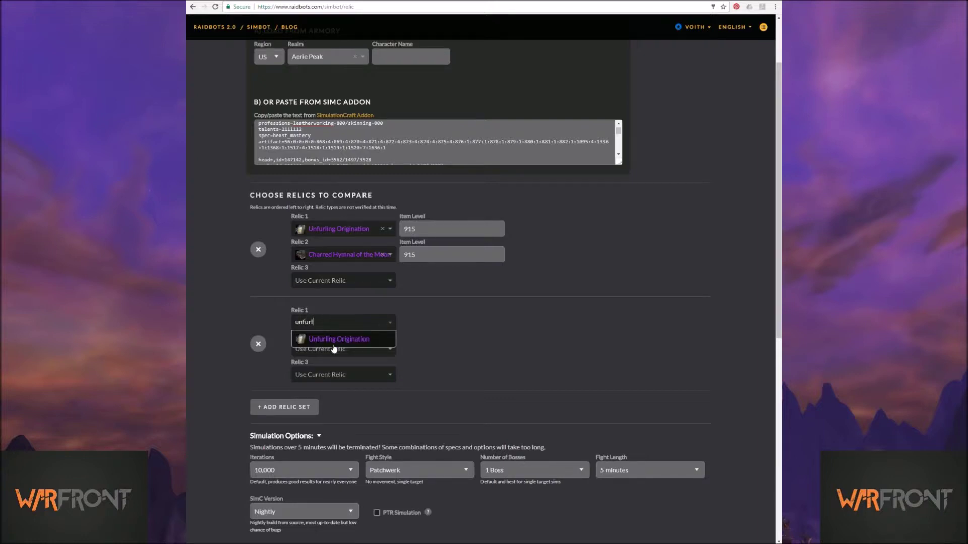
click(334, 342)
double_click(422, 321)
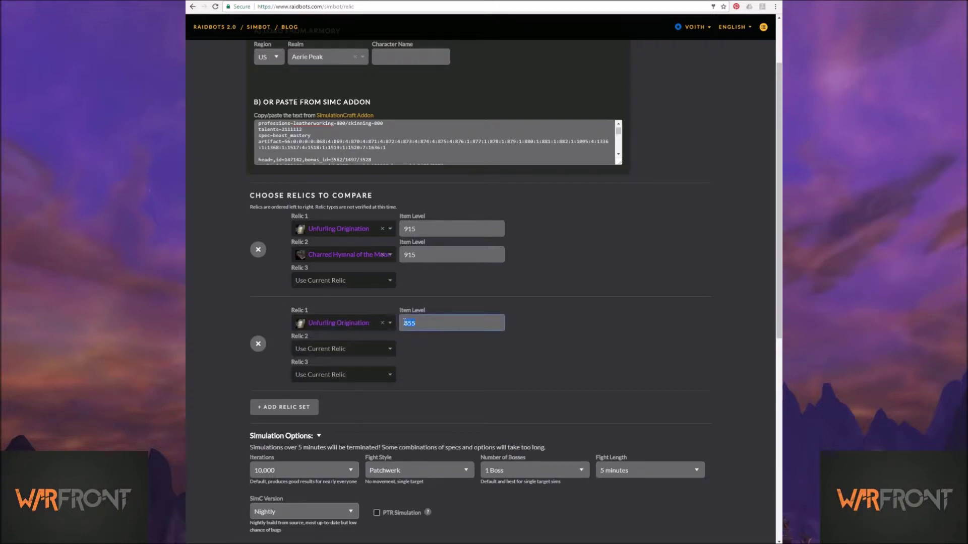
text(915)
click(429, 367)
Add a third relic set with only Relic 2 changed, to Charred Hymnal of the Moon at item level 915
click(274, 407)
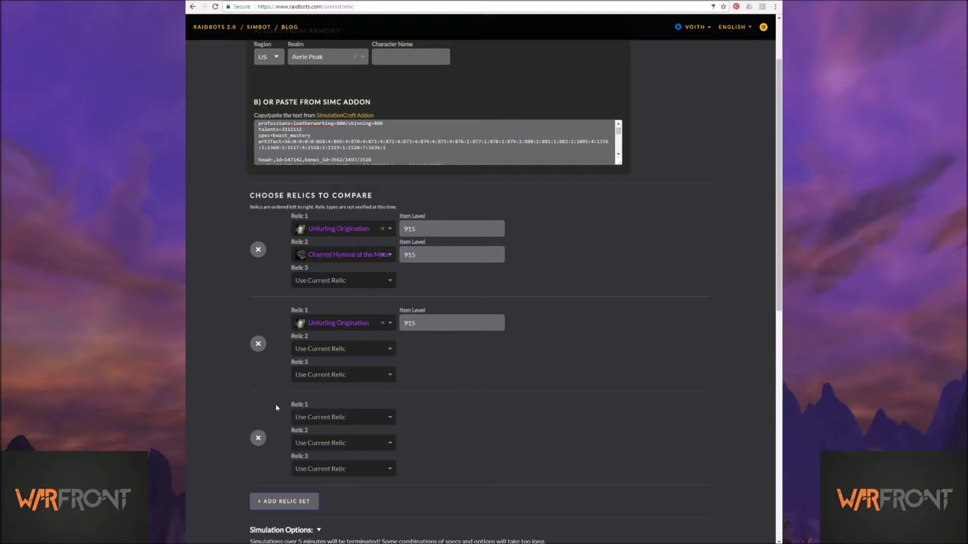
scroll(270, 406, down, 1)
click(314, 401)
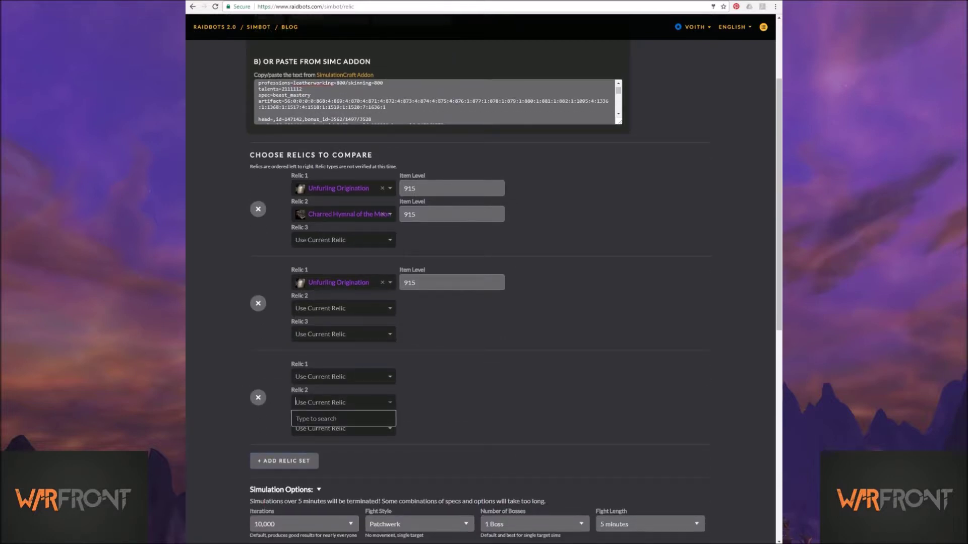
text(charred)
key(Return)
key(Tab)
text(915)
click(561, 339)
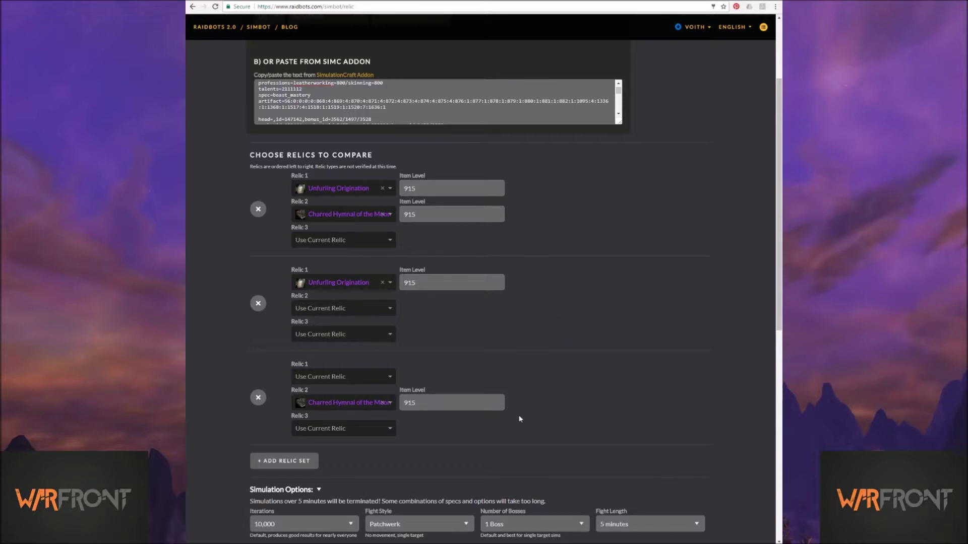
Run the relic comparison of the three sets with the default simulation options
scroll(216, 340, down, 1)
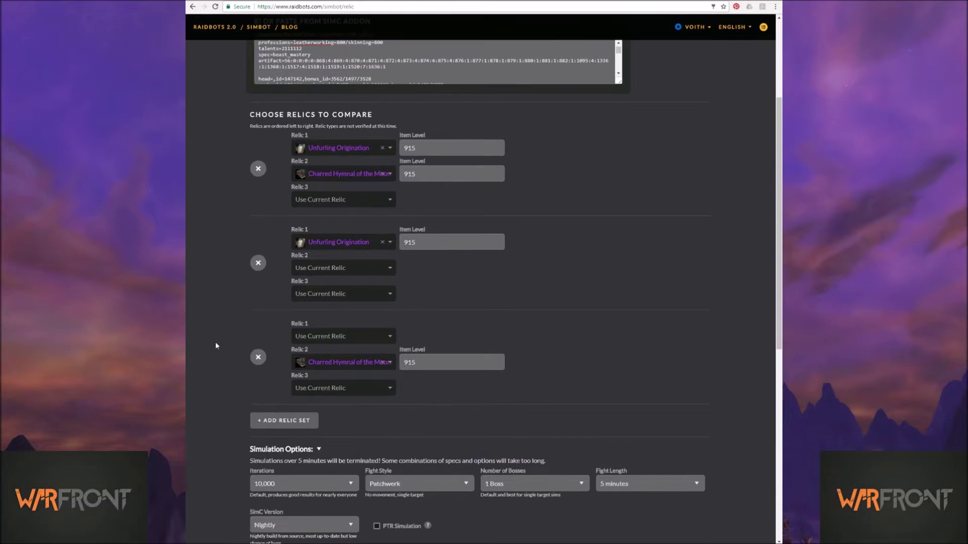
scroll(211, 391, down, 6)
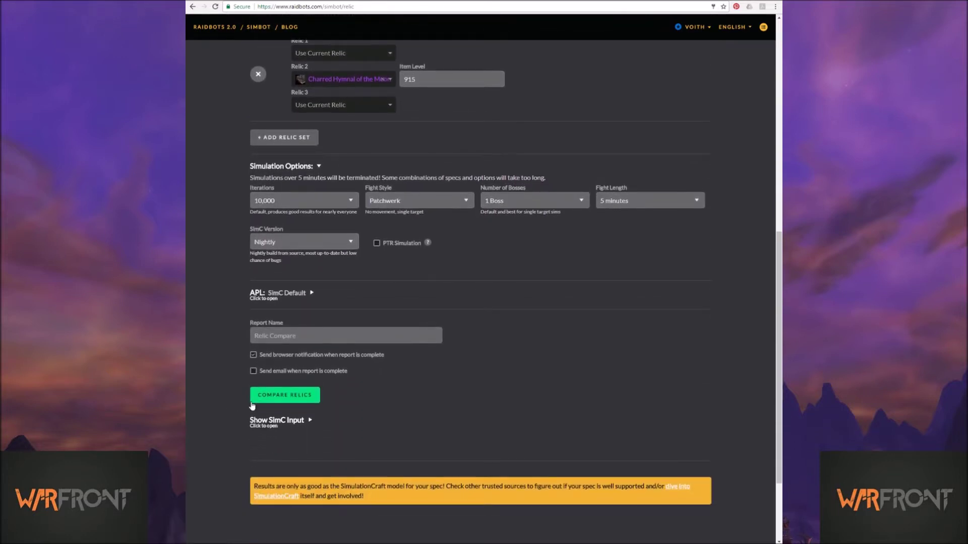
click(307, 393)
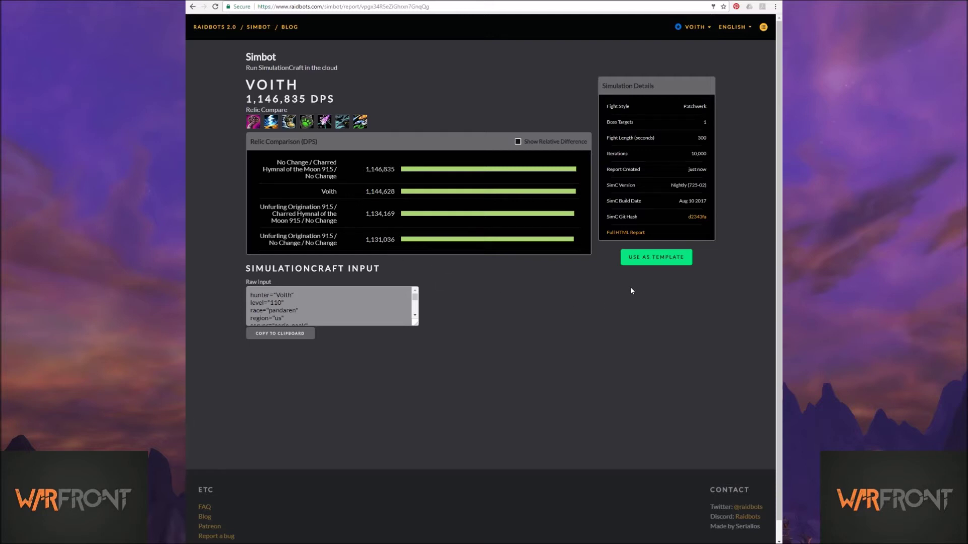
Reuse the finished report as a template for a new relic comparison and review its relic sets
click(657, 258)
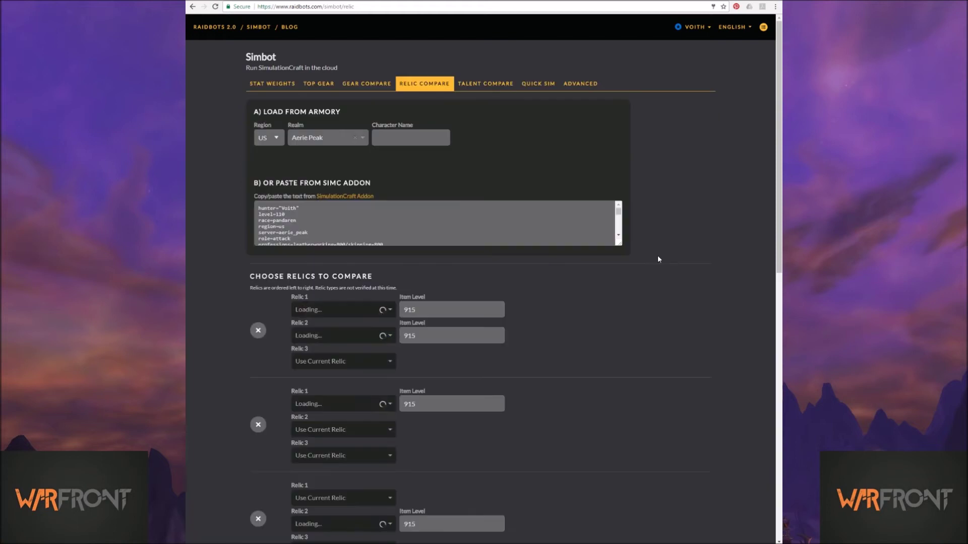
scroll(549, 288, down, 1)
scroll(550, 286, up, 1)
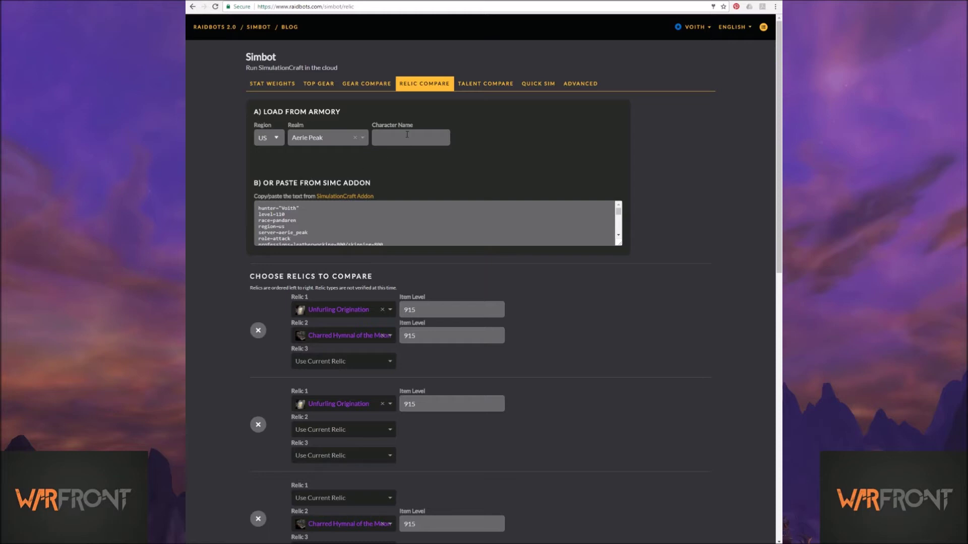
scroll(215, 200, down, 3)
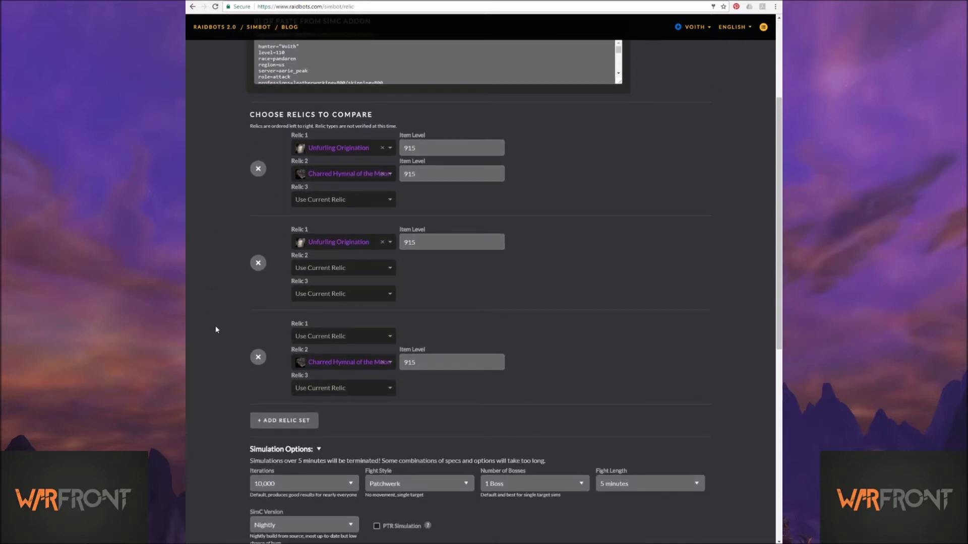
scroll(215, 330, up, 1)
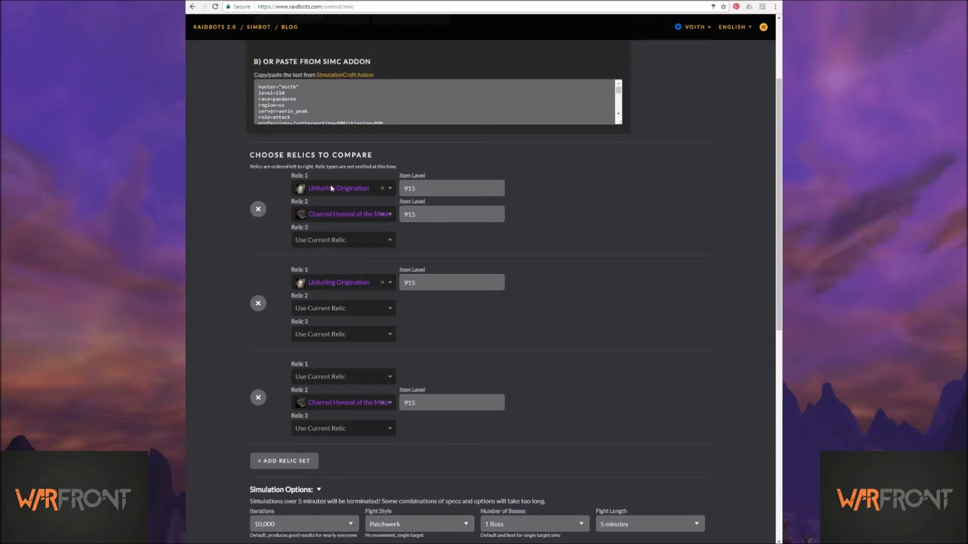
Set the item level of Unfurling Origination to 930 in both the first and second relic sets
click(417, 186)
drag(420, 189, 401, 189)
text(9)
text(30)
drag(421, 283, 383, 283)
text(930)
click(433, 336)
Run the relic comparison with the updated item levels and return to the Simbot overview after the report
scroll(247, 388, down, 6)
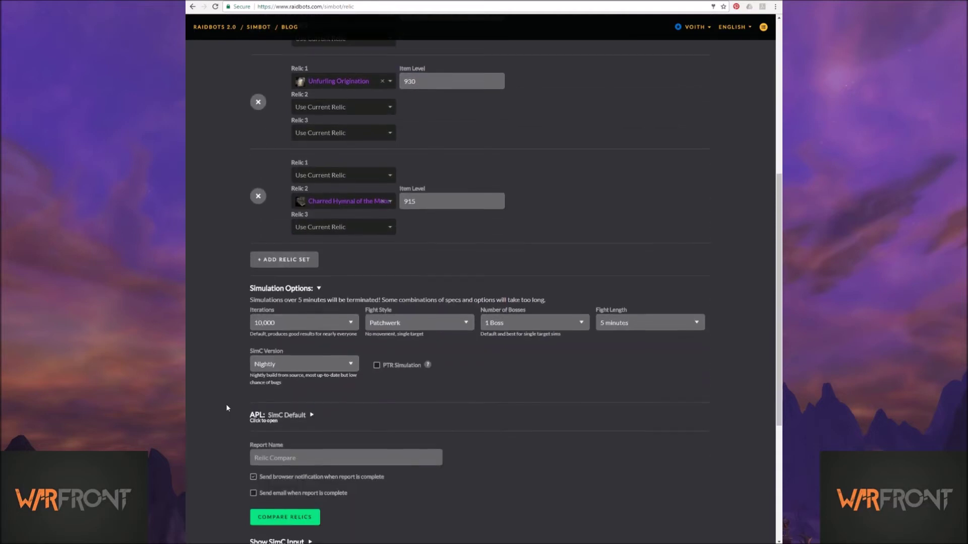
click(275, 399)
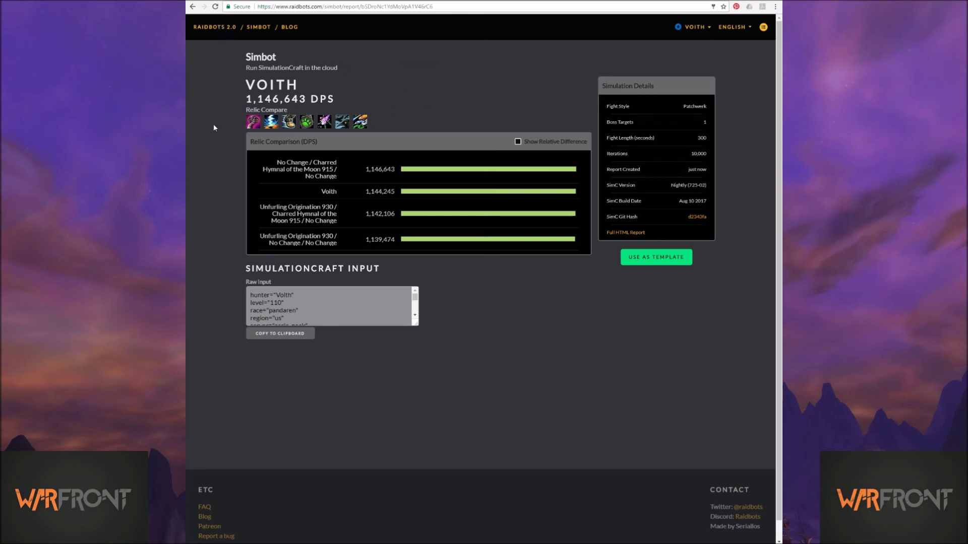
click(217, 30)
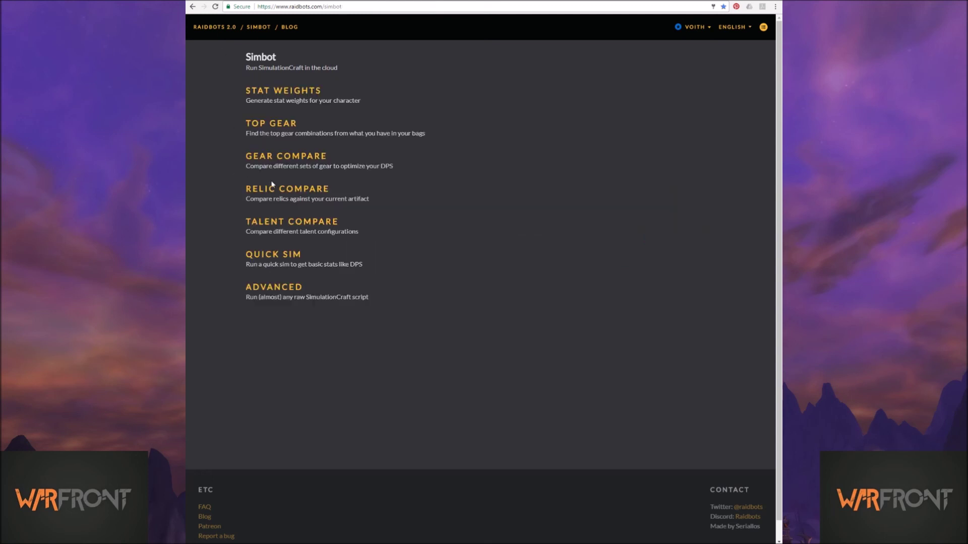